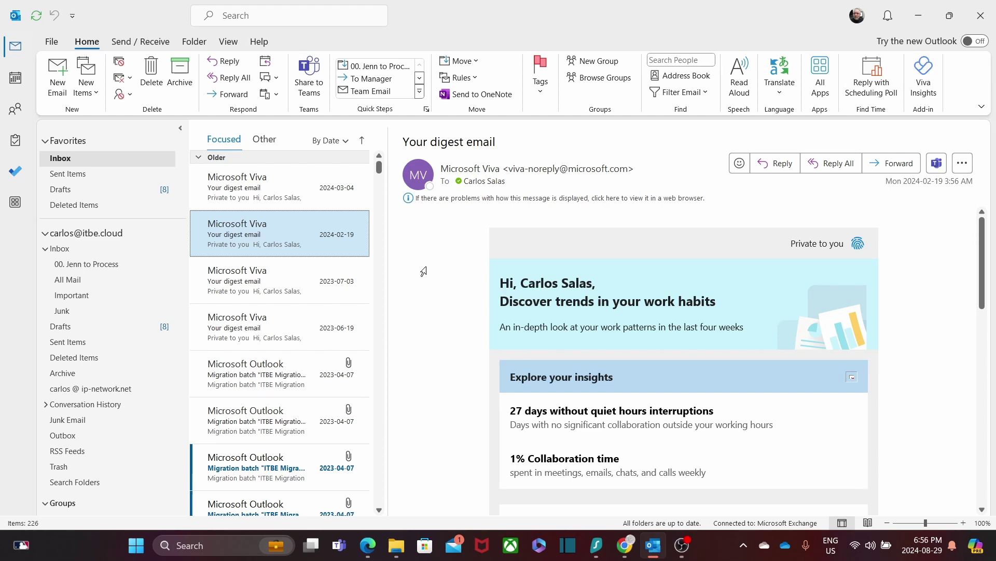
- Create a new meeting invitation titled 'Sales Meeting'
{"action": "left_click", "coordinate": [410, 240]}
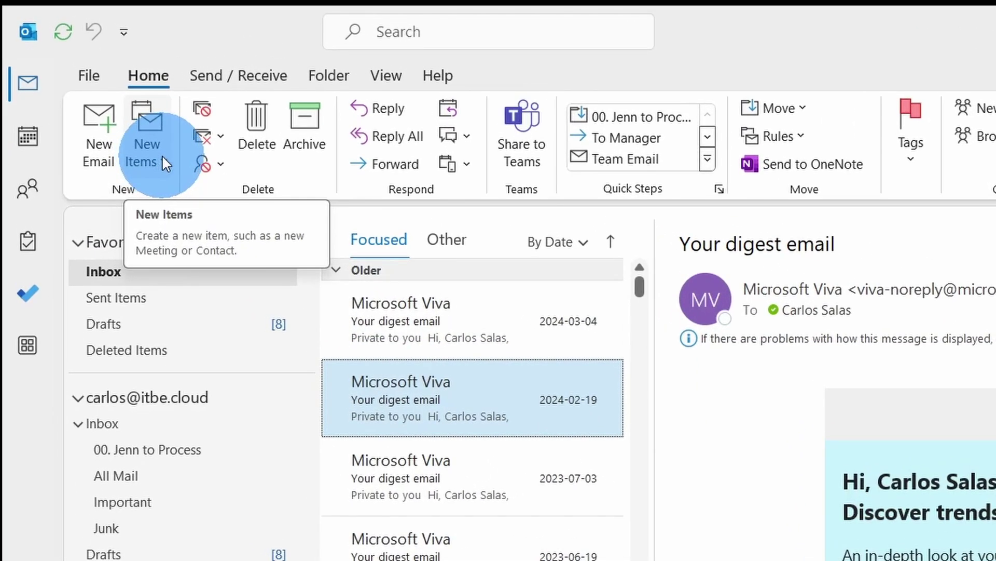
{"action": "left_click", "coordinate": [162, 158]}
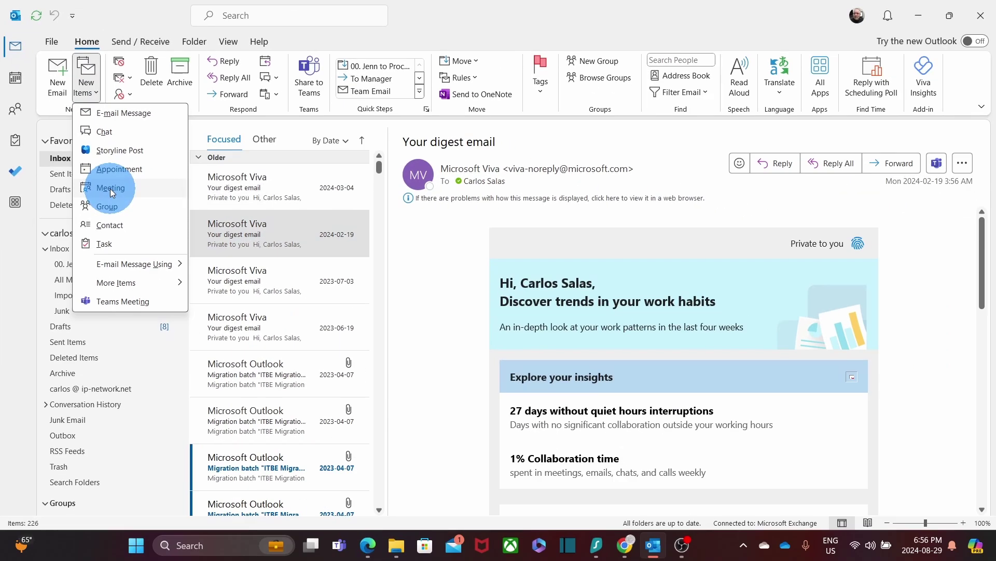
{"action": "left_click", "coordinate": [111, 188]}
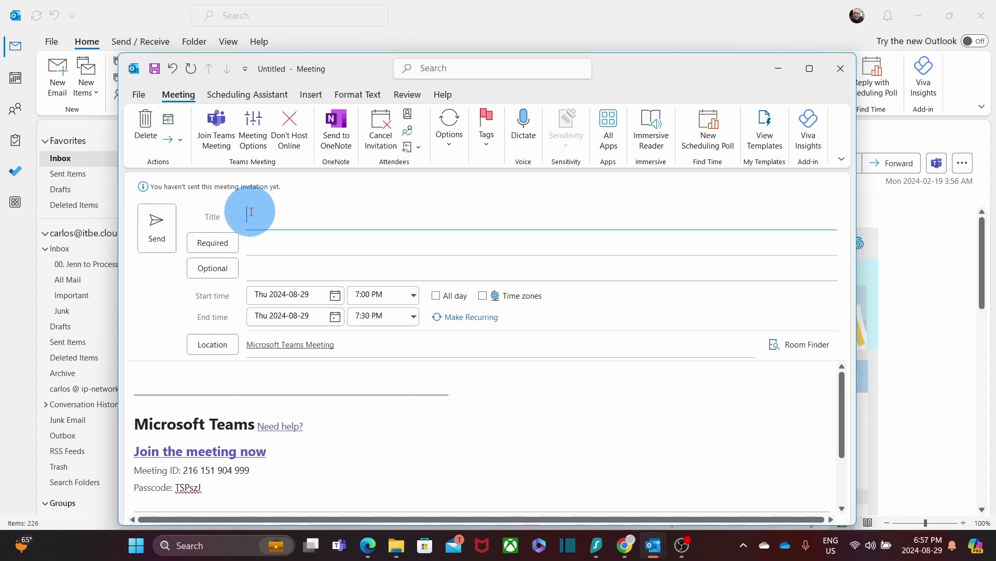
{"action": "type", "text": "Sales Meeting"}
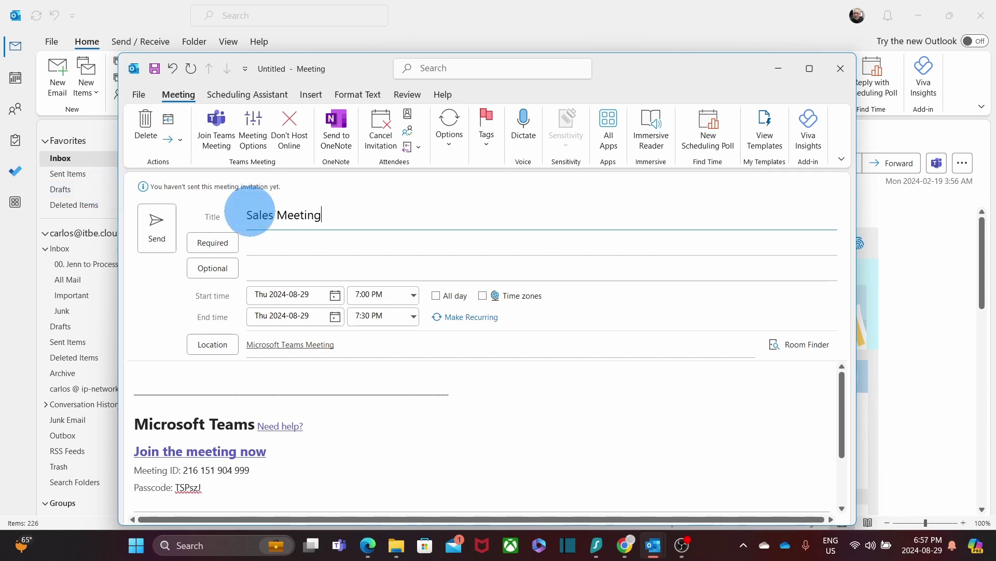
- Add two suggested contacts as required attendees
{"action": "left_click", "coordinate": [254, 242]}
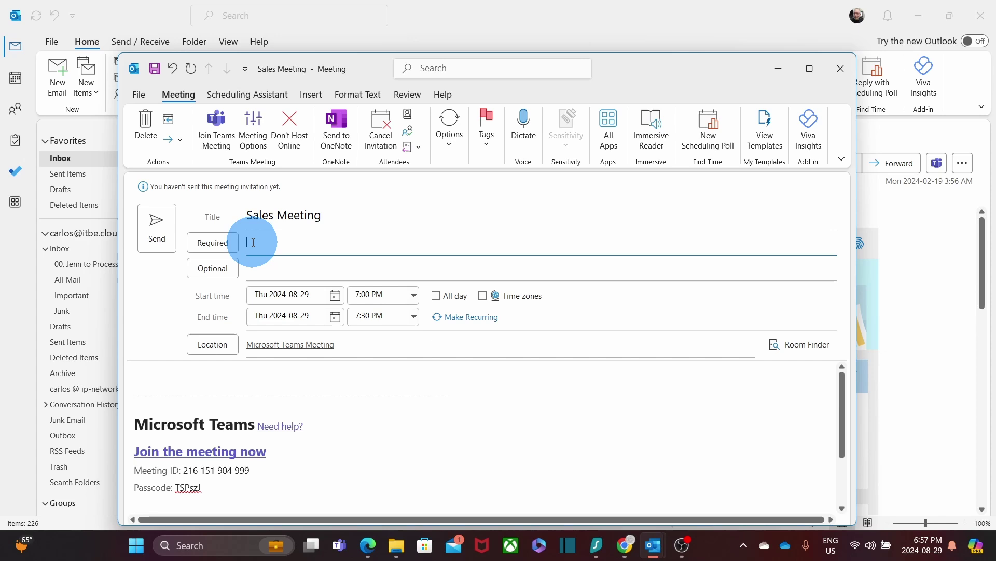
{"action": "type", "text": "carlos"}
{"action": "key", "text": "Return"}
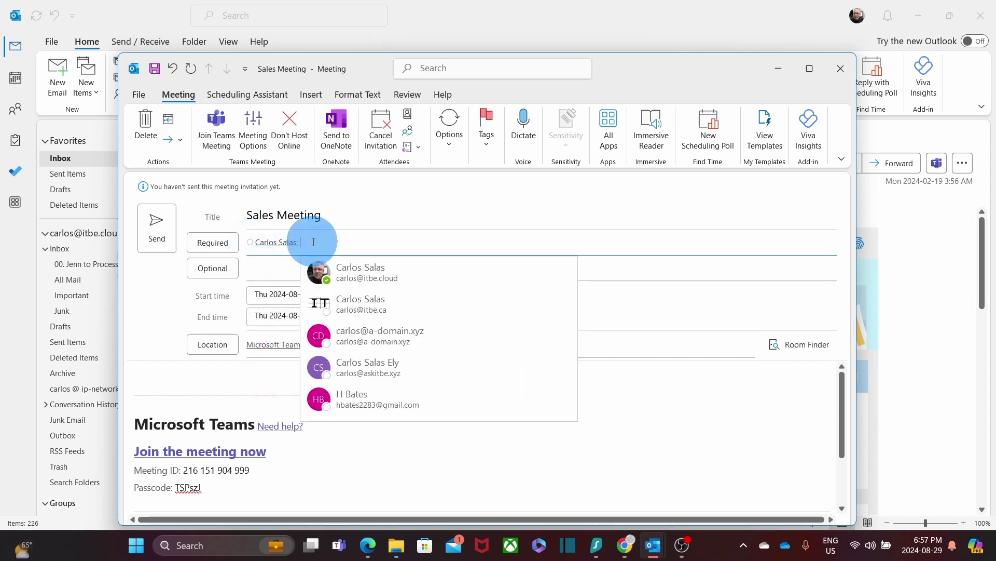
{"action": "left_click", "coordinate": [356, 335]}
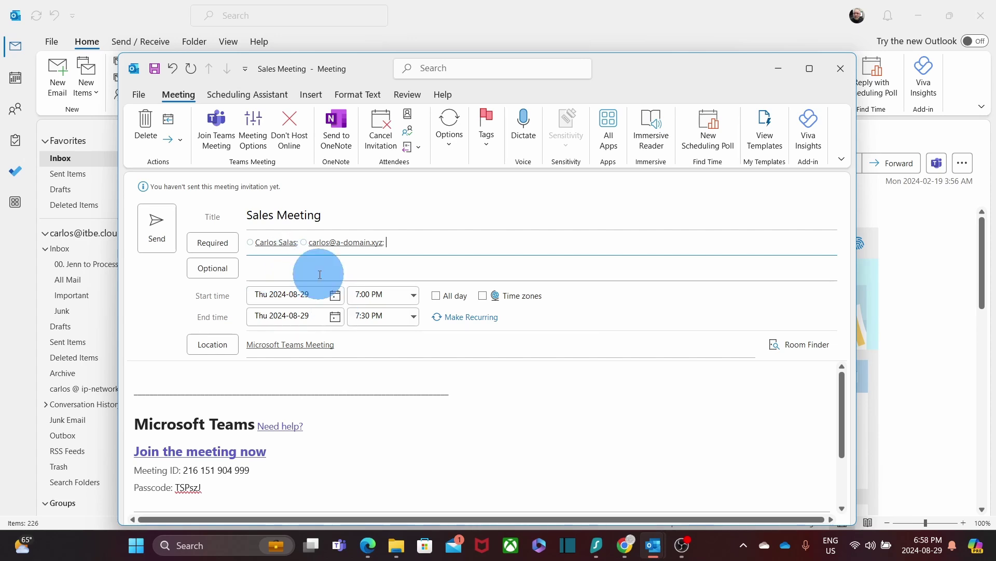
- Move the meeting to Friday 30 August, running 8:30 PM to 10:00 PM
{"action": "left_click", "coordinate": [335, 297]}
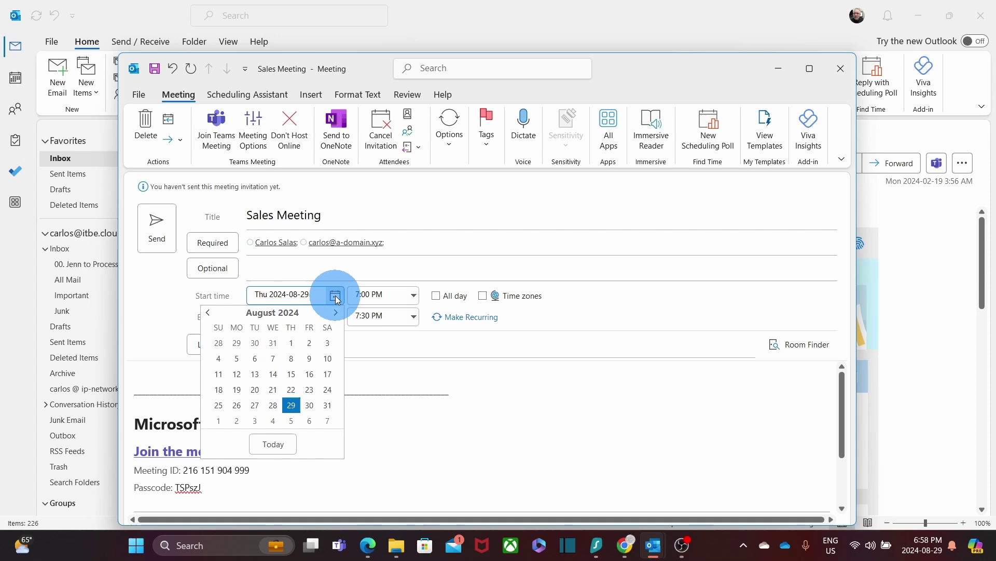
{"action": "left_click", "coordinate": [307, 341]}
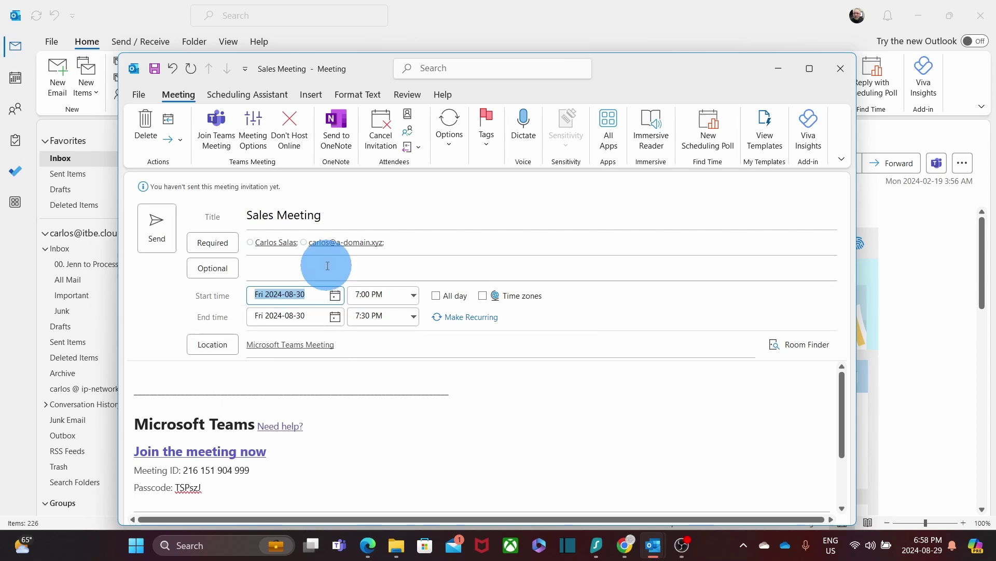
{"action": "left_click", "coordinate": [413, 295]}
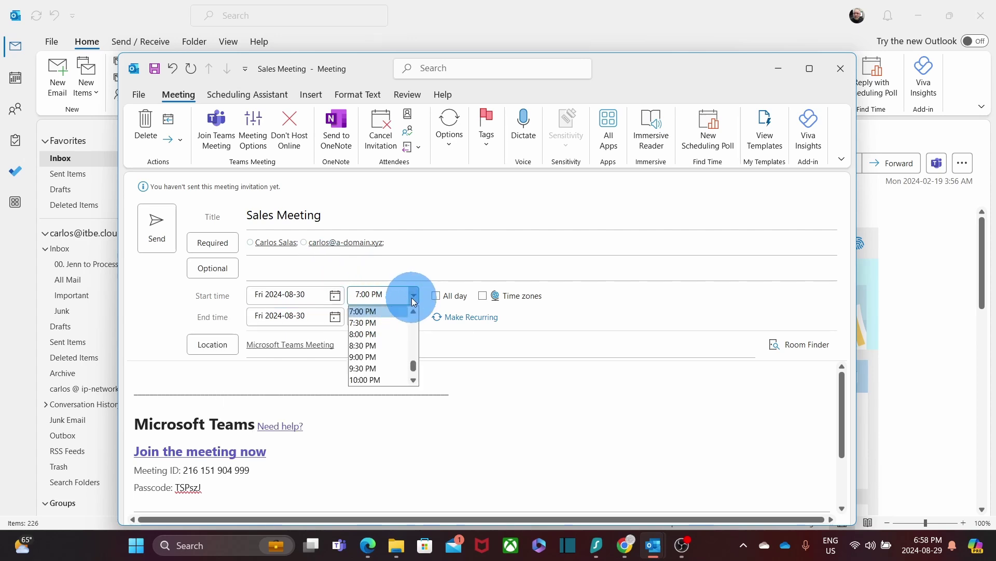
{"action": "left_click", "coordinate": [385, 346]}
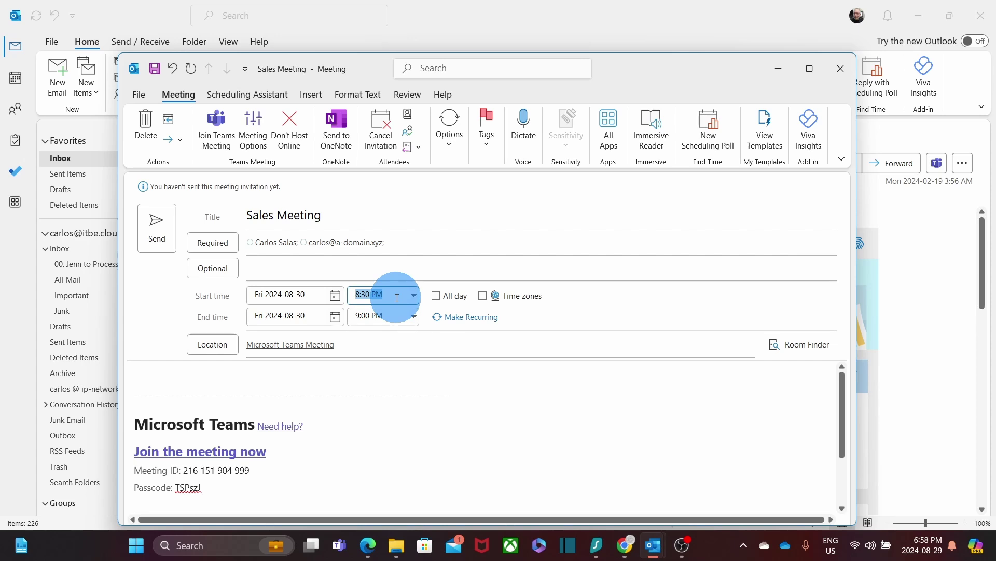
{"action": "left_click", "coordinate": [415, 318]}
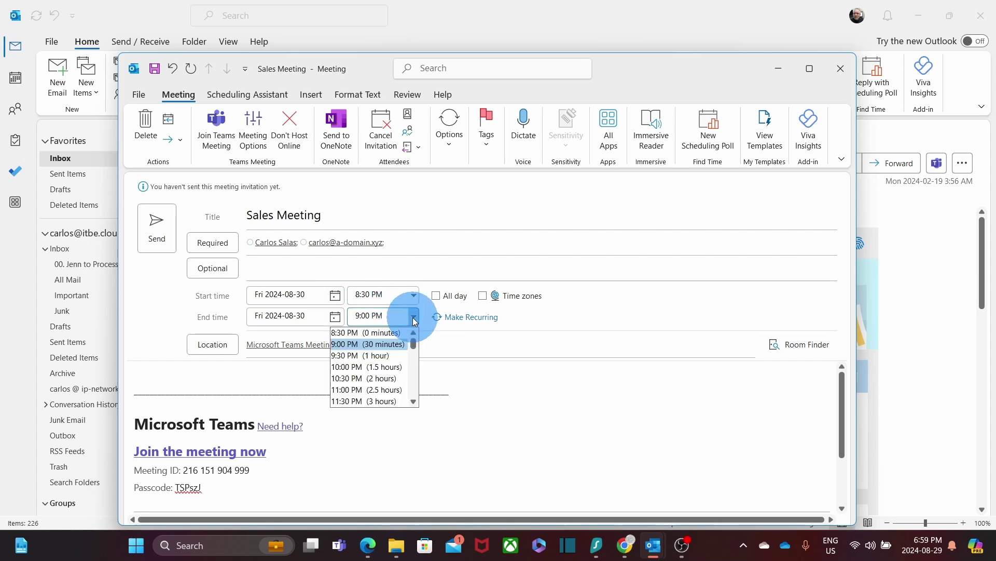
{"action": "left_click", "coordinate": [386, 369]}
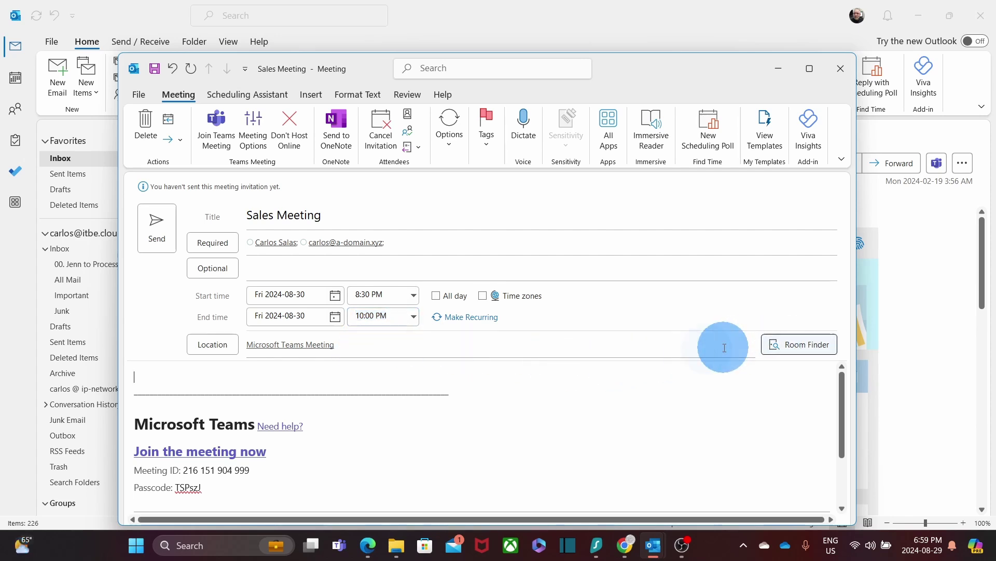
- Check Room Finder for an available conference room, then close it
{"action": "left_click", "coordinate": [794, 347]}
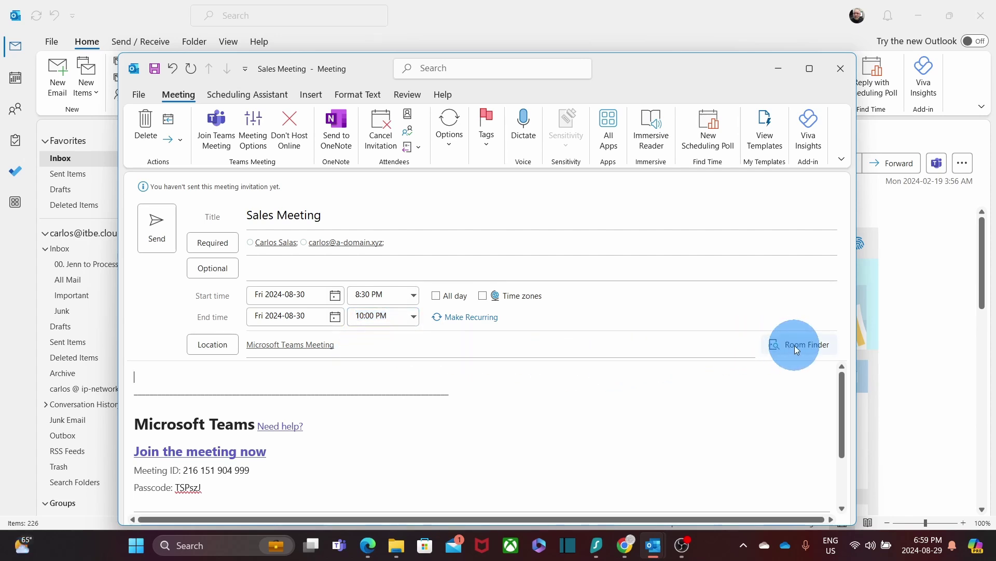
{"action": "left_click", "coordinate": [795, 347]}
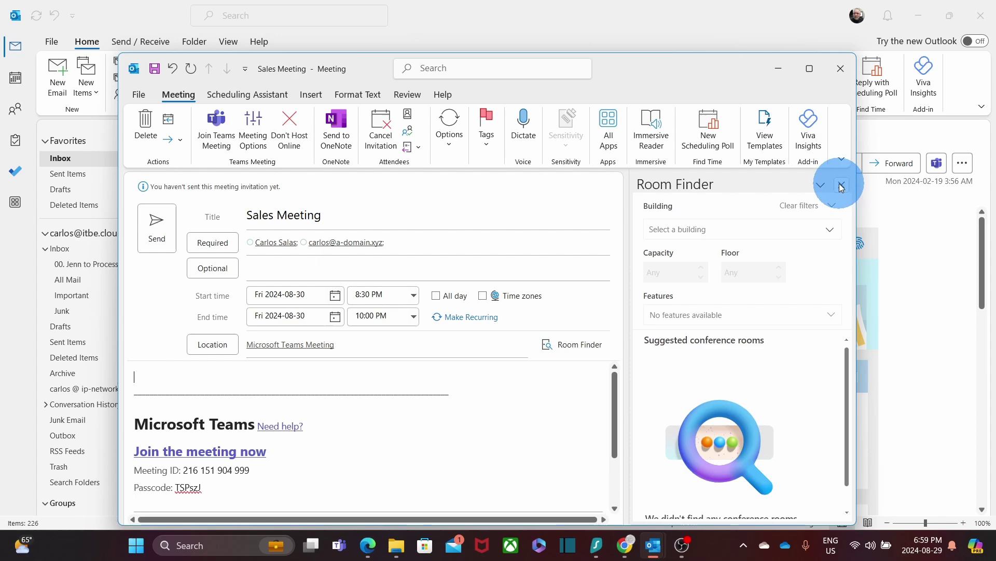
{"action": "left_click", "coordinate": [842, 185]}
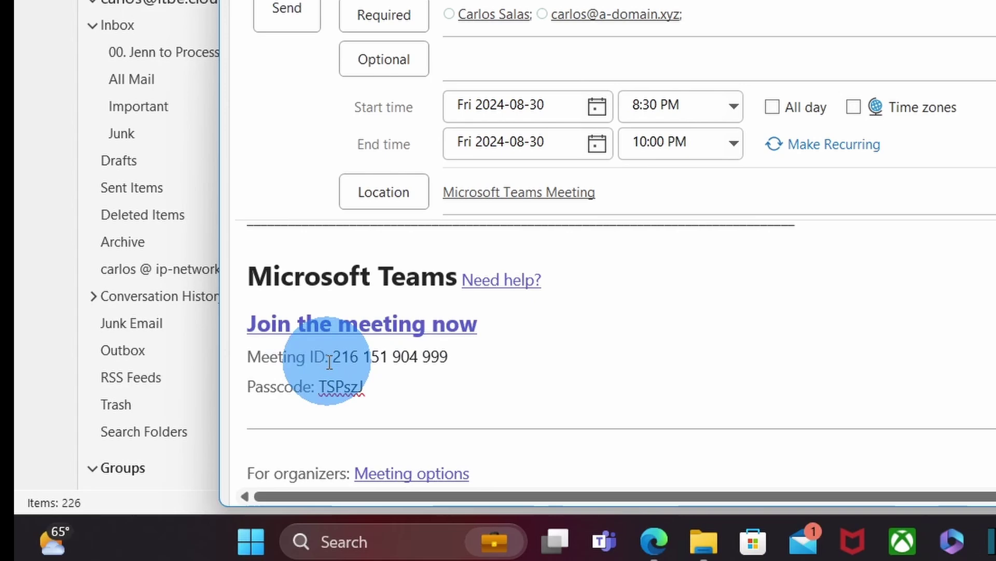
- Type 'We will discuss the monthly sales' at the top of the invitation body
{"action": "double_click", "coordinate": [360, 391]}
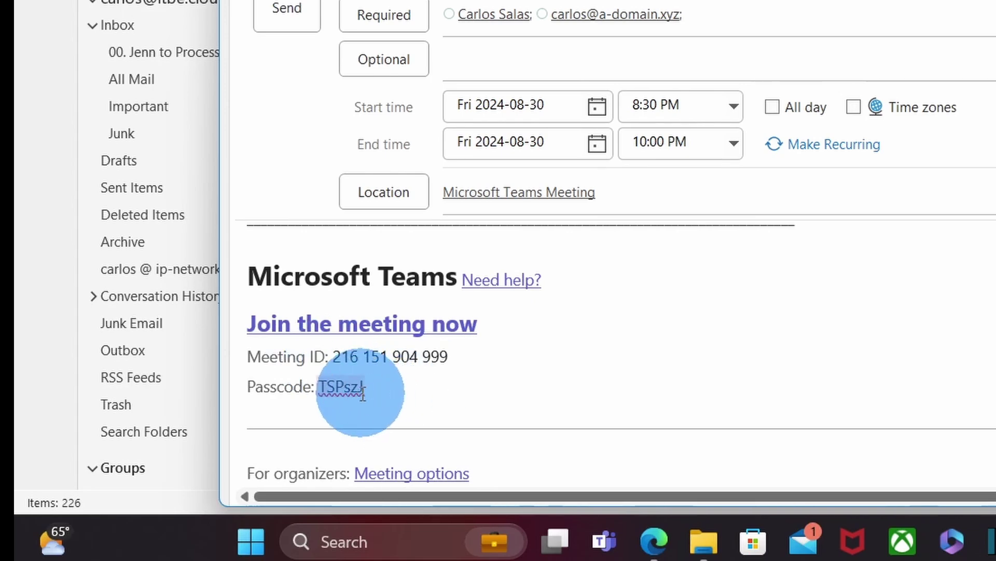
{"action": "left_click", "coordinate": [362, 393]}
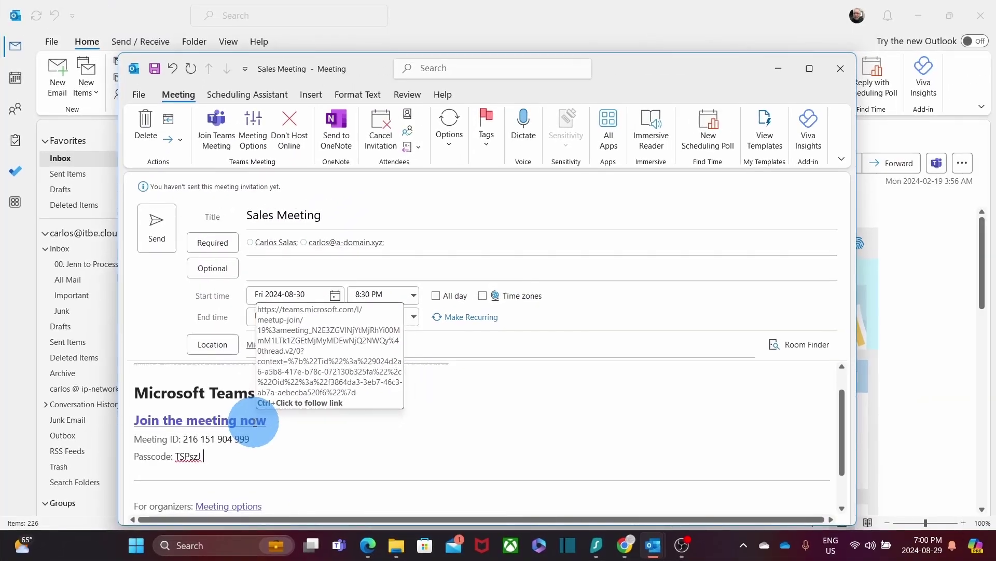
{"action": "scroll", "coordinate": [318, 429], "scroll_direction": "up", "scroll_amount": 2}
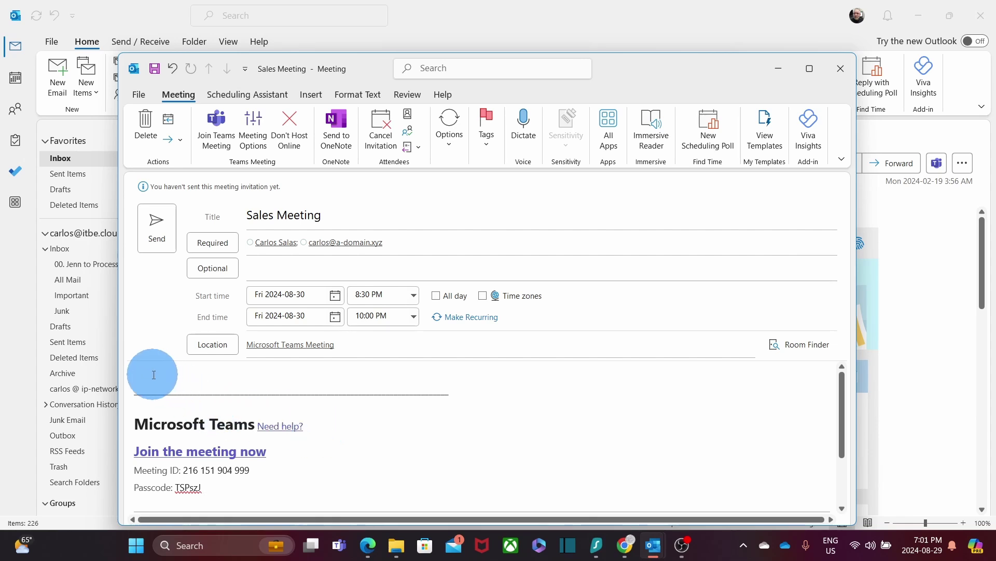
{"action": "type", "text": "We will"}
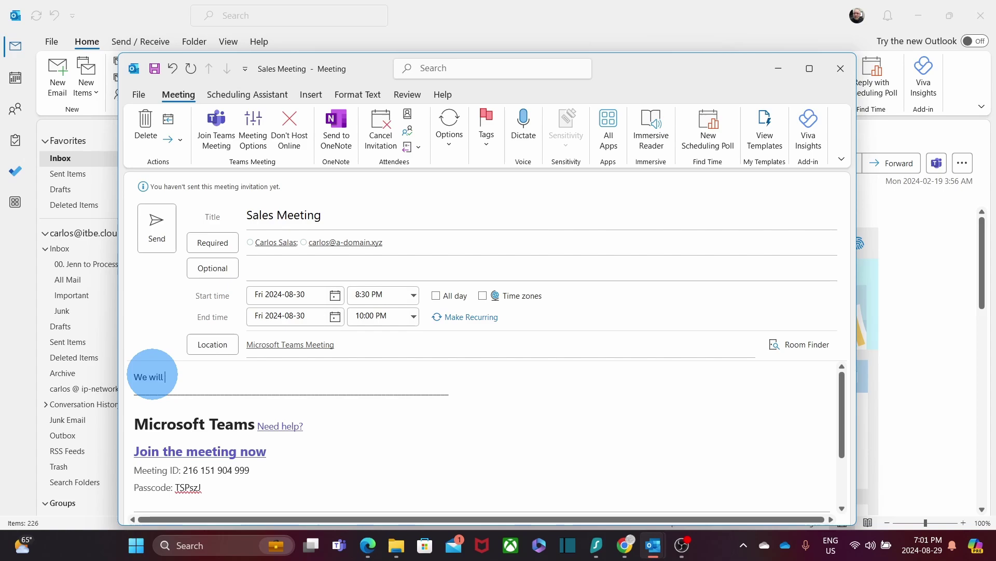
{"action": "type", "text": " discuss the monthly sales"}
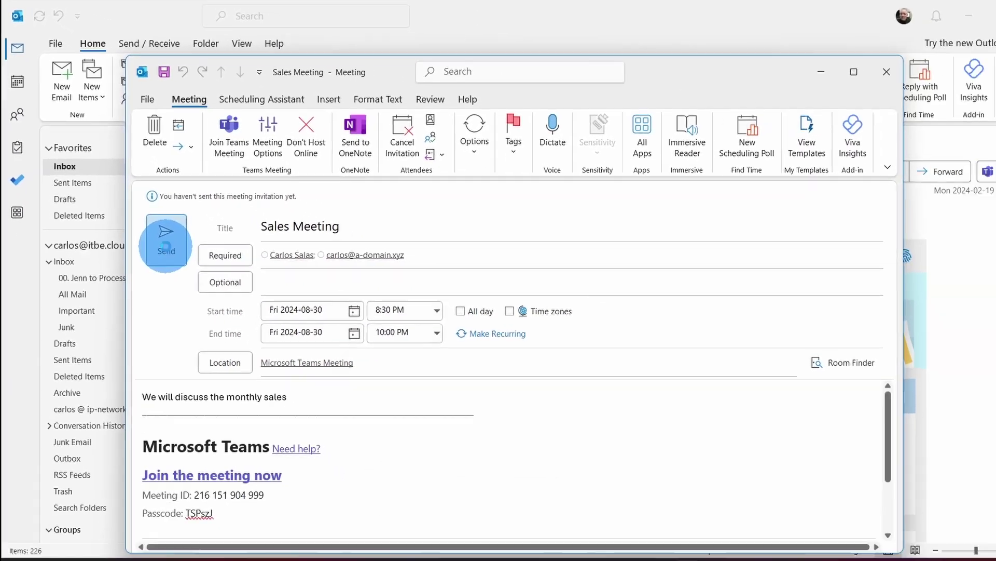
- Send the invitation and review the Sales Meeting on Friday 30 August in the calendar
{"action": "left_click", "coordinate": [211, 310]}
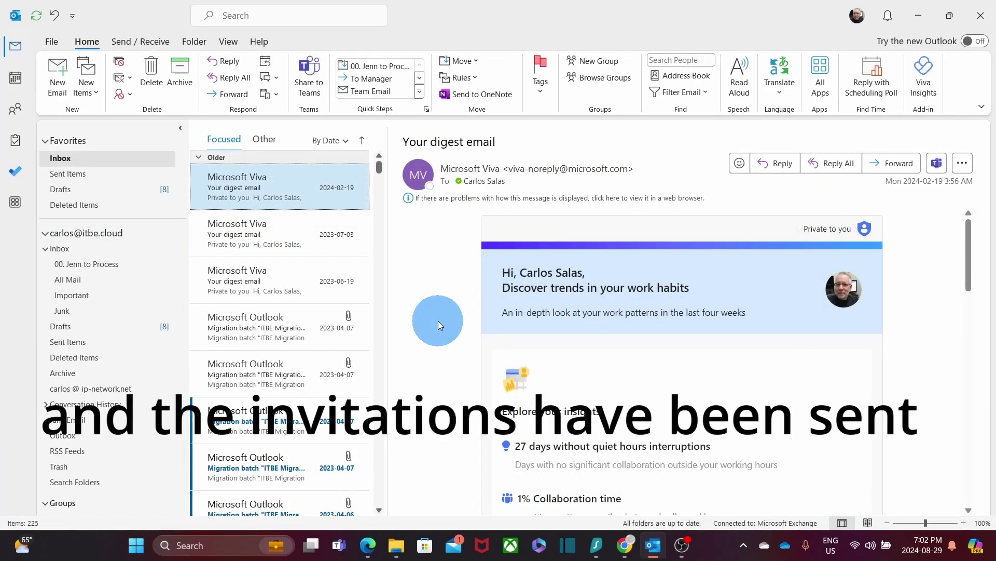
{"action": "left_click", "coordinate": [16, 78]}
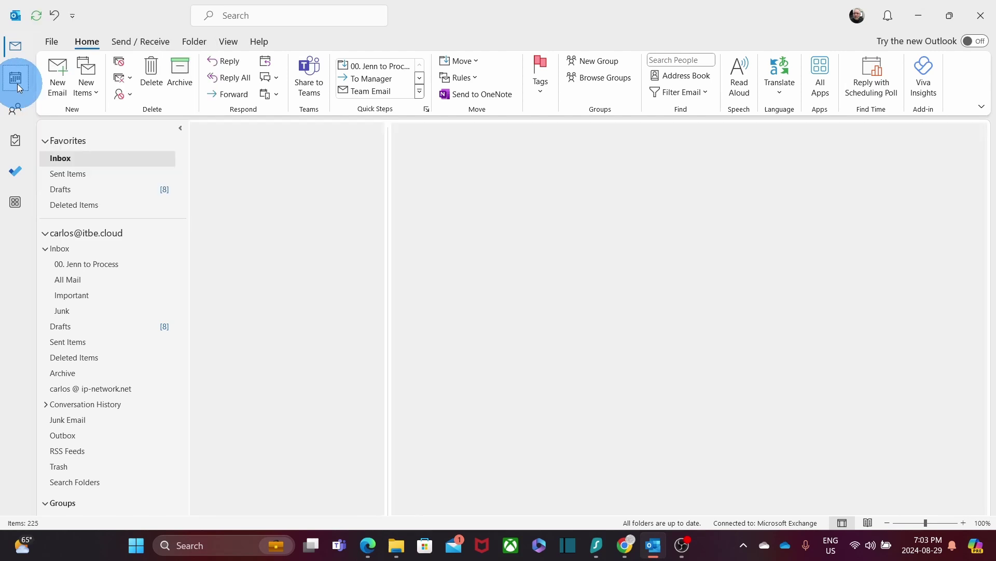
{"action": "scroll", "coordinate": [571, 222], "scroll_direction": "down", "scroll_amount": 2}
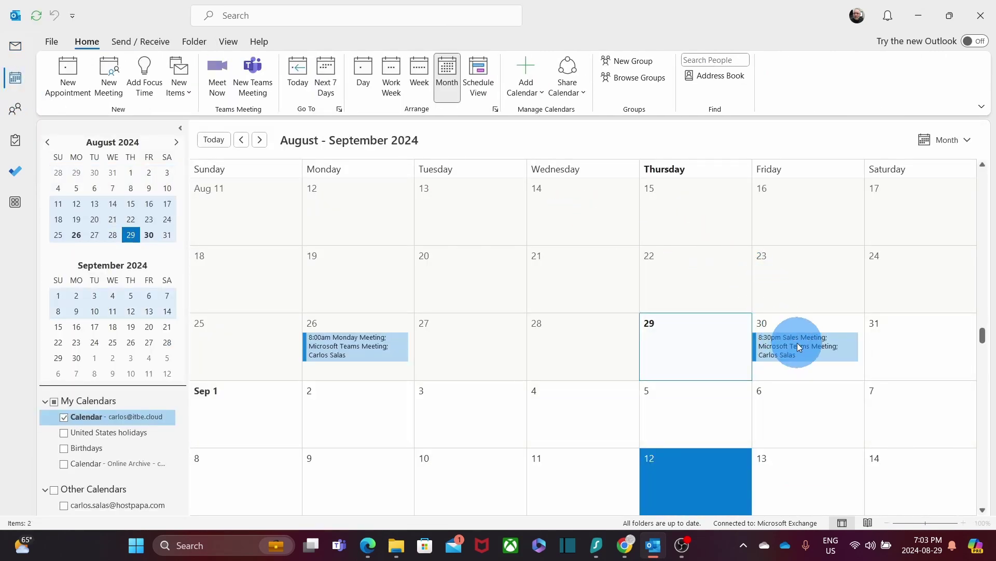
{"action": "mouse_move", "coordinate": [811, 356]}
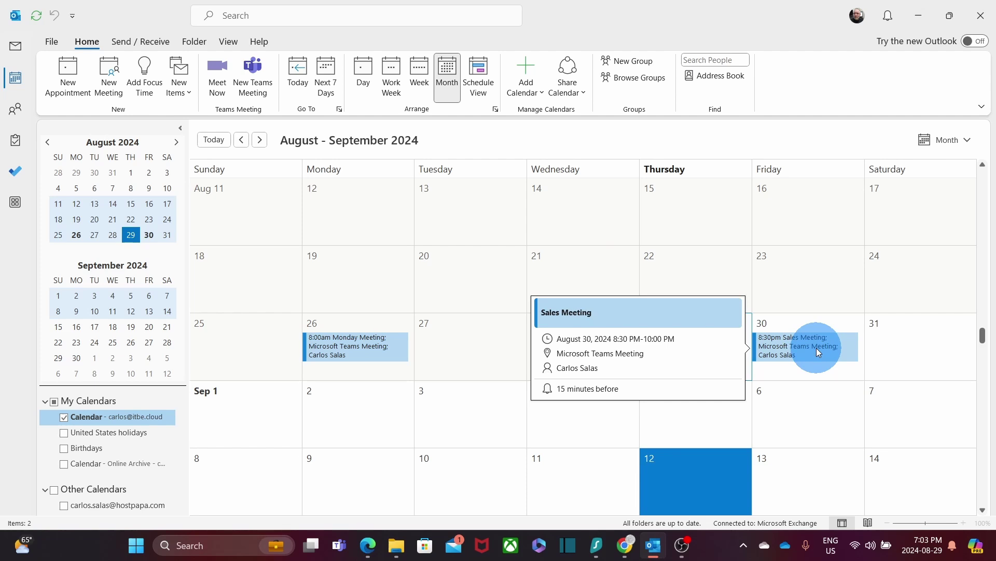
{"action": "double_click", "coordinate": [817, 348]}
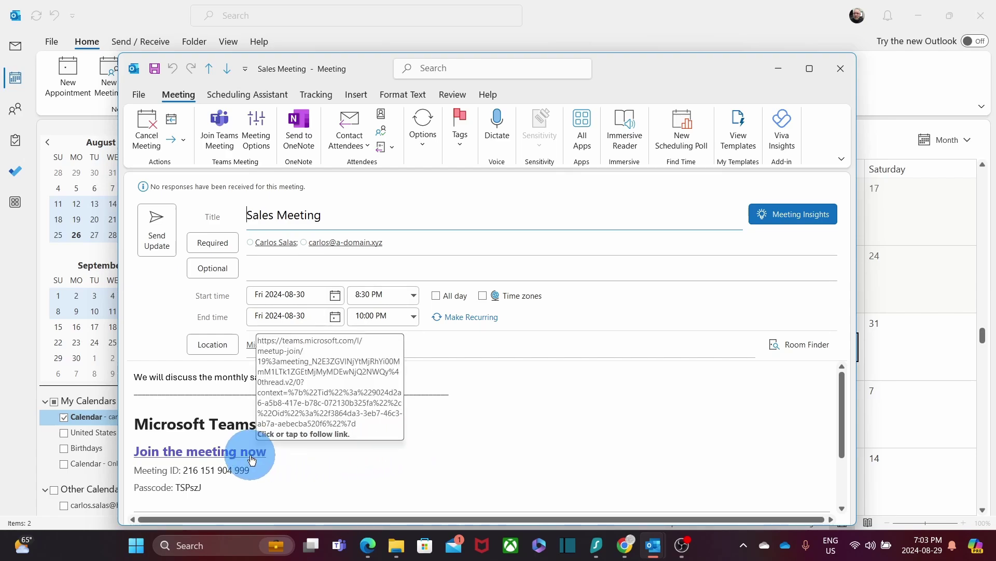
{"action": "left_click", "coordinate": [841, 68]}
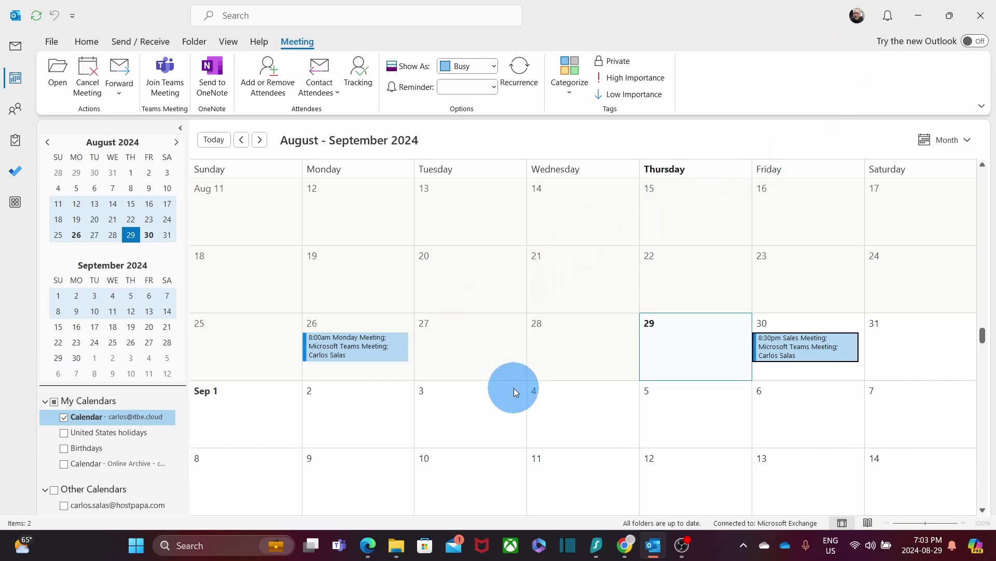
- Select September 3 in the calendar and start a new Teams meeting
{"action": "left_click", "coordinate": [463, 425]}
{"action": "left_click", "coordinate": [463, 423]}
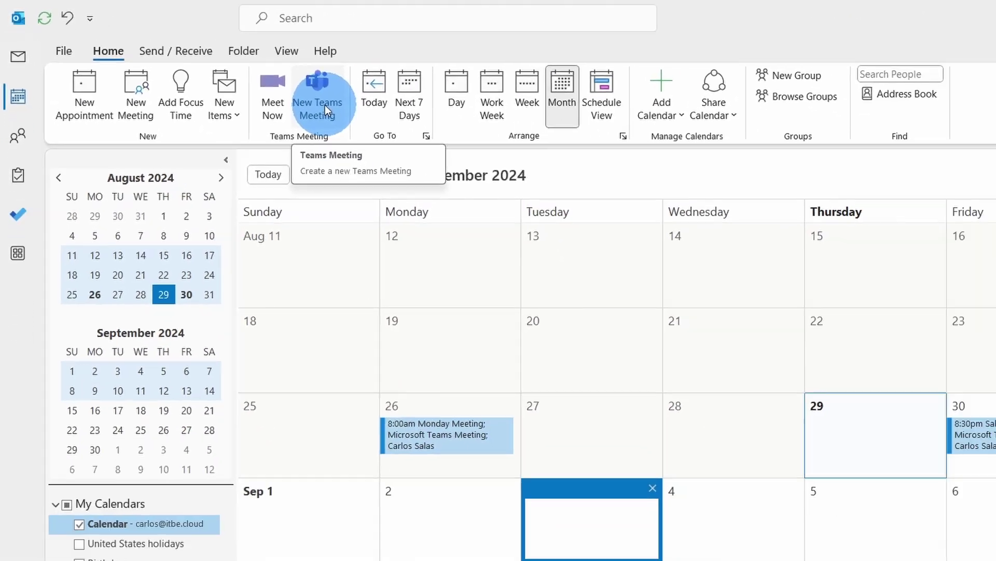
{"action": "left_click", "coordinate": [325, 105]}
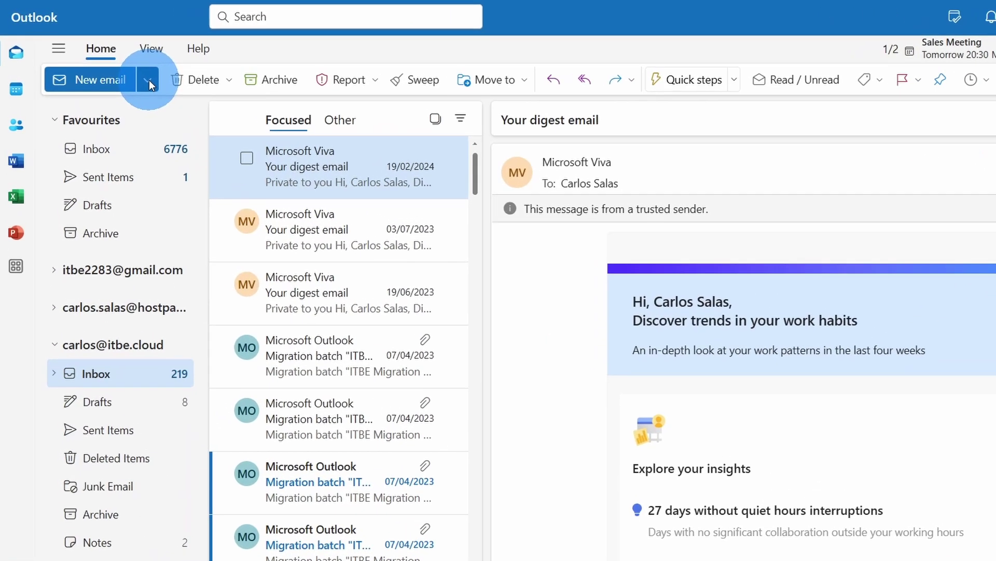
- Create a new event titled 'Sales Metting' with two suggested attendees
{"action": "left_click", "coordinate": [125, 68]}
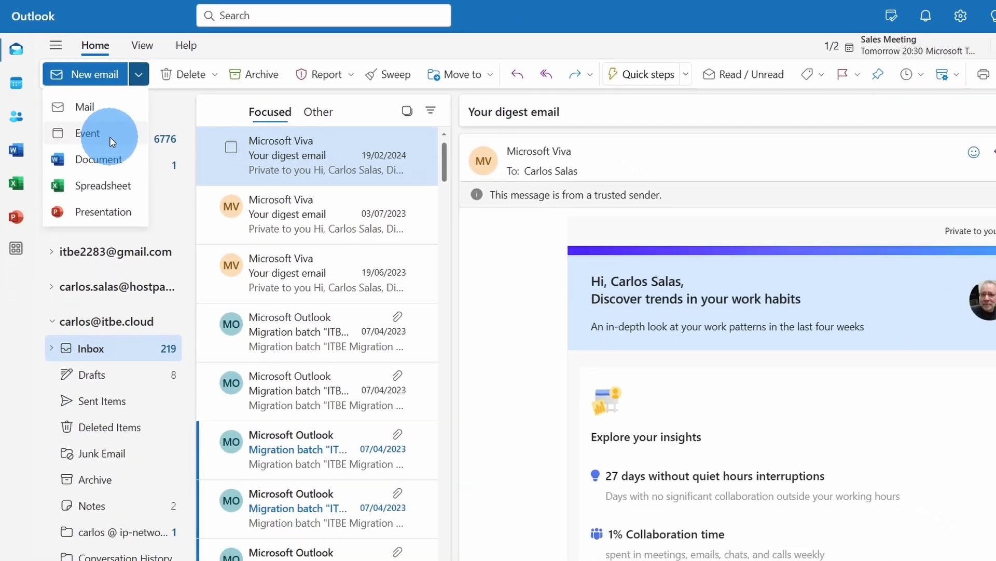
{"action": "left_click", "coordinate": [149, 189]}
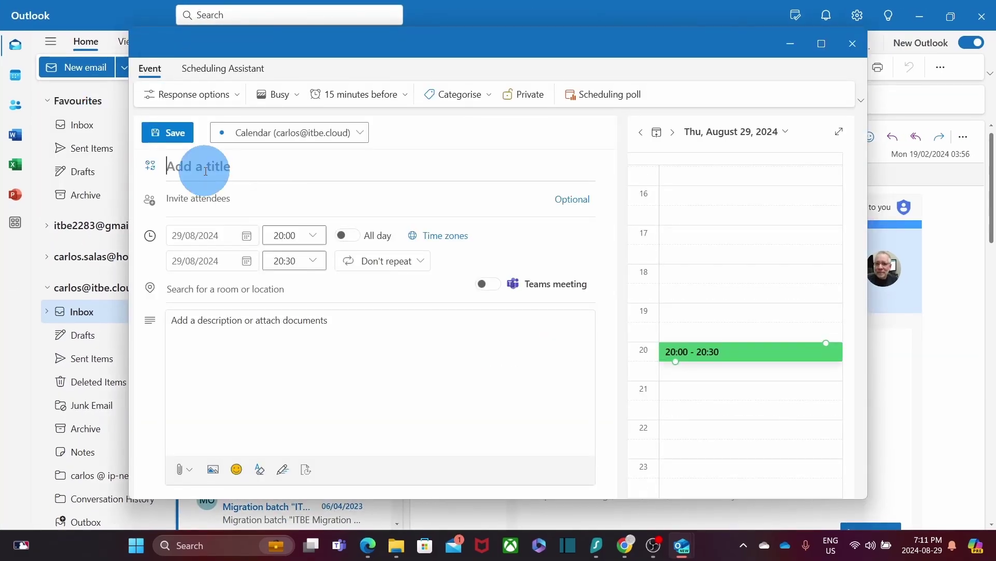
{"action": "type", "text": "Sales Metting"}
{"action": "left_click", "coordinate": [200, 198]}
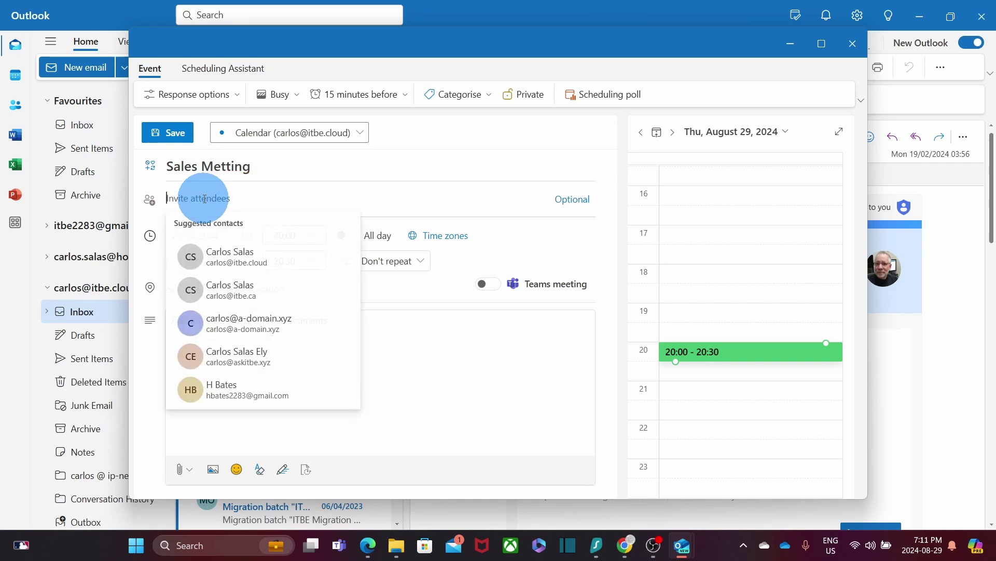
{"action": "left_click", "coordinate": [226, 262]}
{"action": "left_click", "coordinate": [284, 353]}
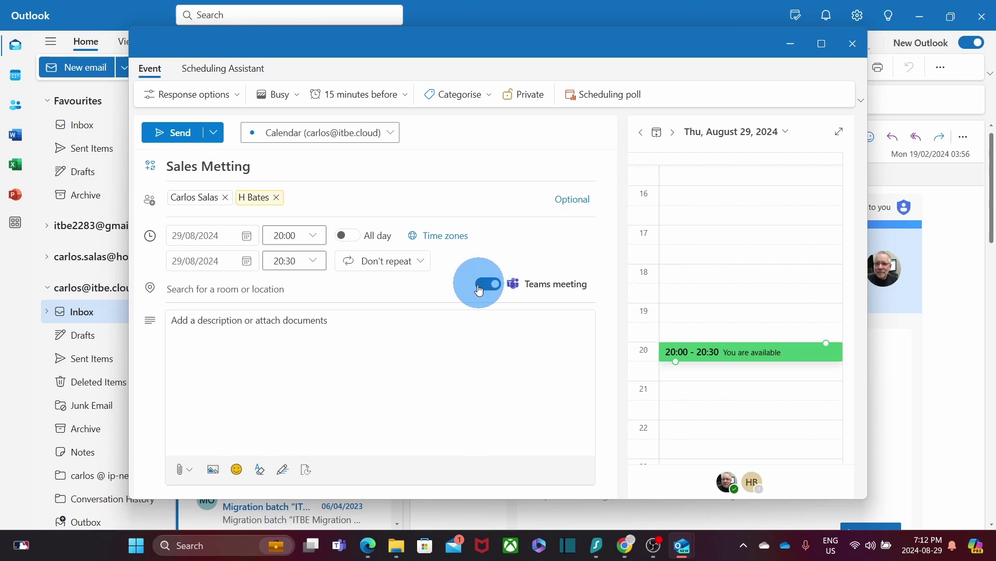
- Add 'Sales Metting' as the description, move it to Saturday 31 August, and send
{"action": "left_click", "coordinate": [369, 330]}
{"action": "type", "text": "Sales"}
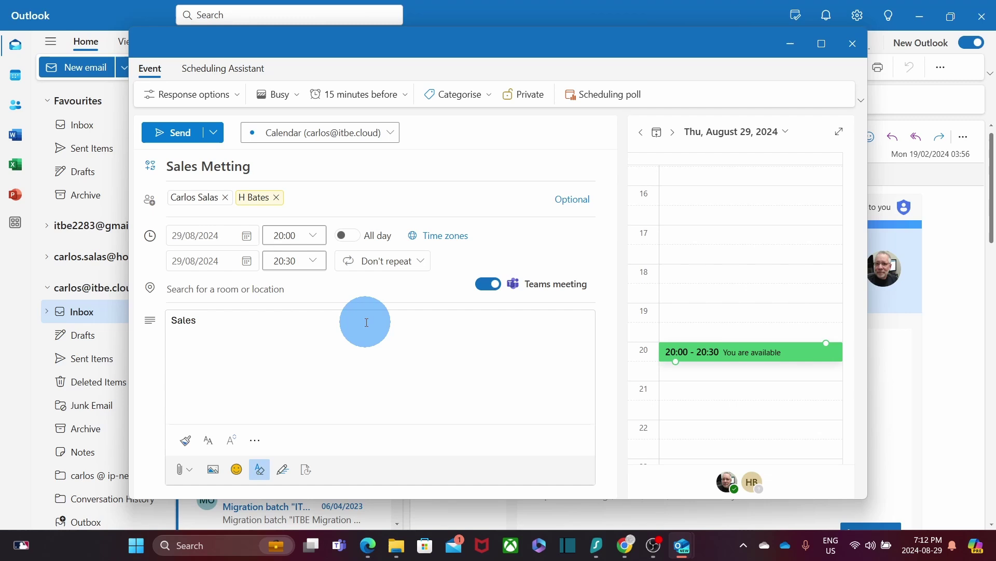
{"action": "type", "text": " Metting"}
{"action": "key", "text": "Return"}
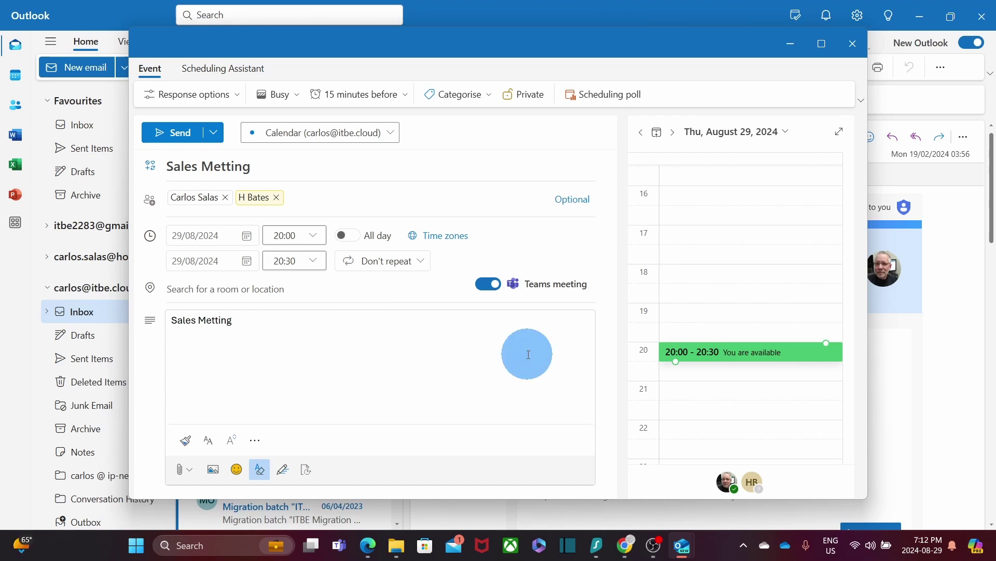
{"action": "left_click", "coordinate": [788, 136]}
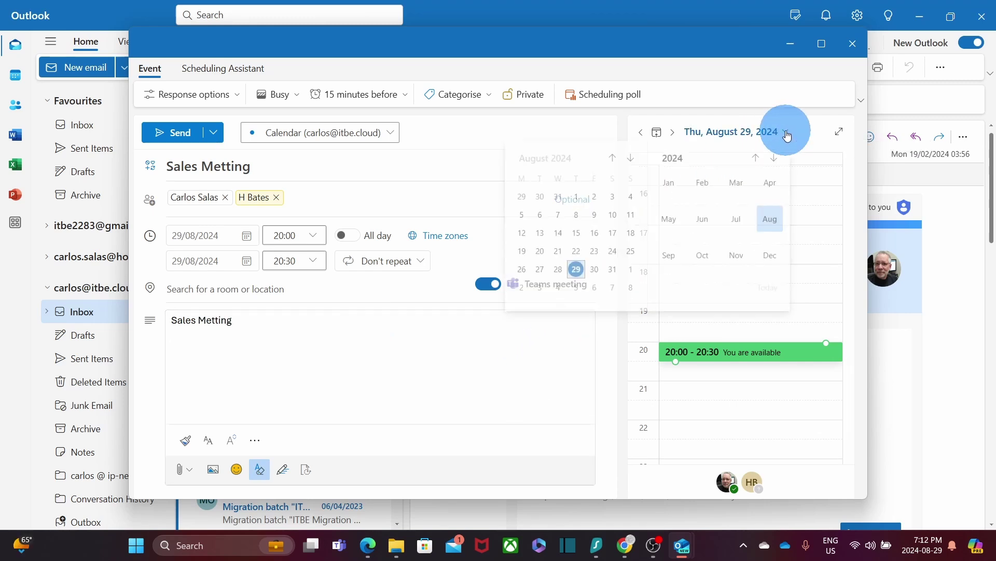
{"action": "left_click", "coordinate": [613, 273]}
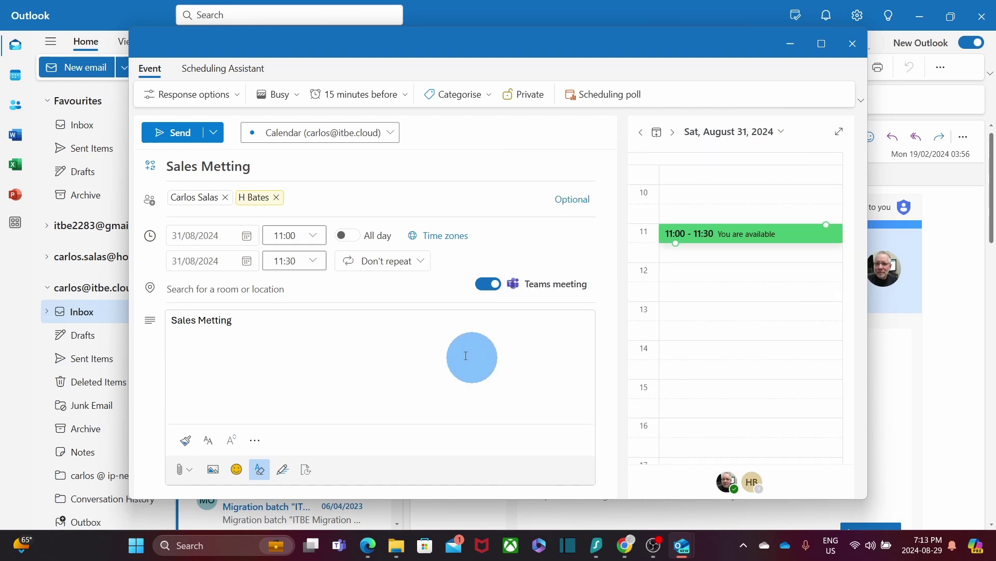
{"action": "left_click", "coordinate": [190, 136]}
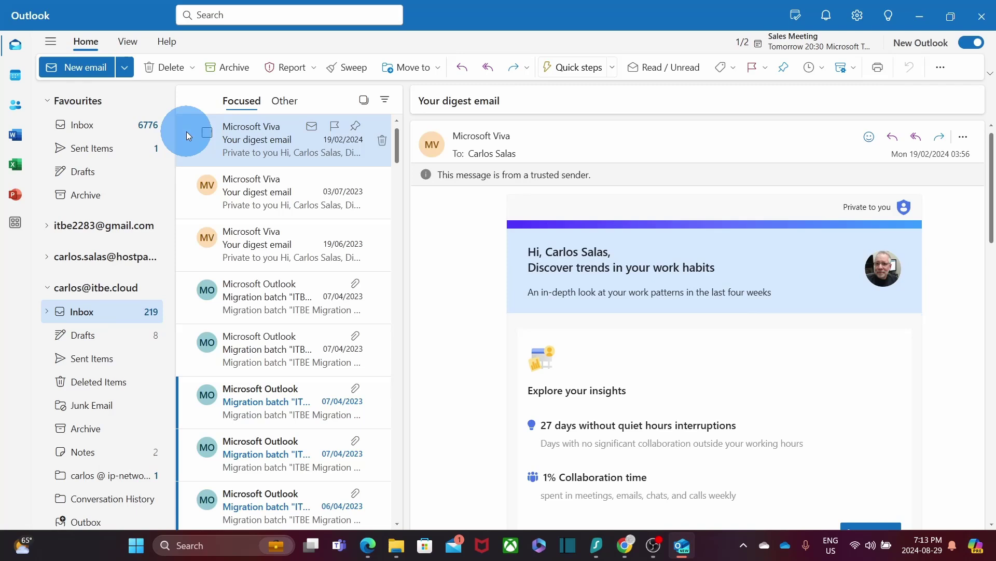
- Open the calendar and review the 11:00 Sales Metting event on Saturday 31 August
{"action": "left_click", "coordinate": [13, 77]}
{"action": "left_click_drag", "start_coordinate": [577, 403], "coordinate": [563, 369]}
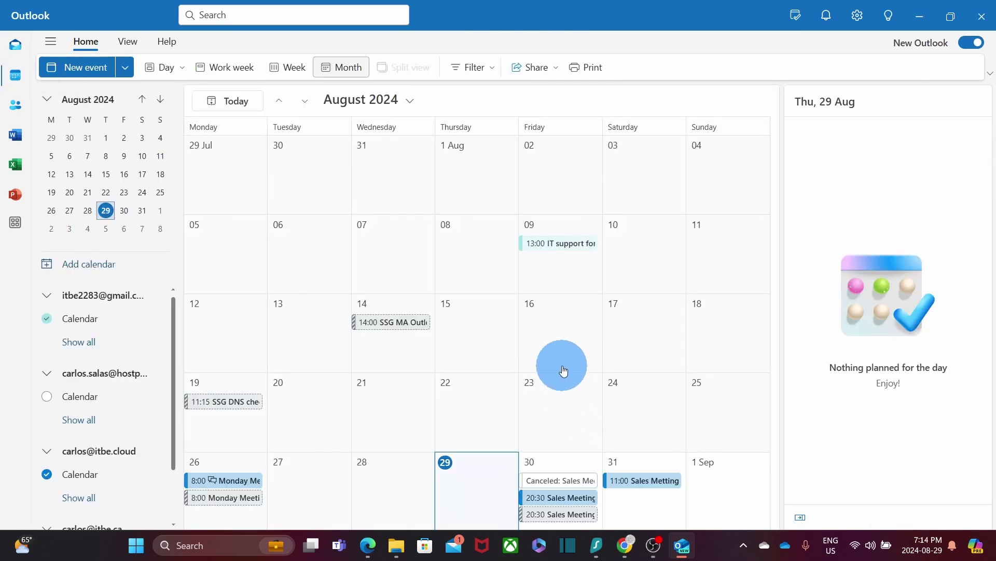
{"action": "left_click", "coordinate": [649, 482]}
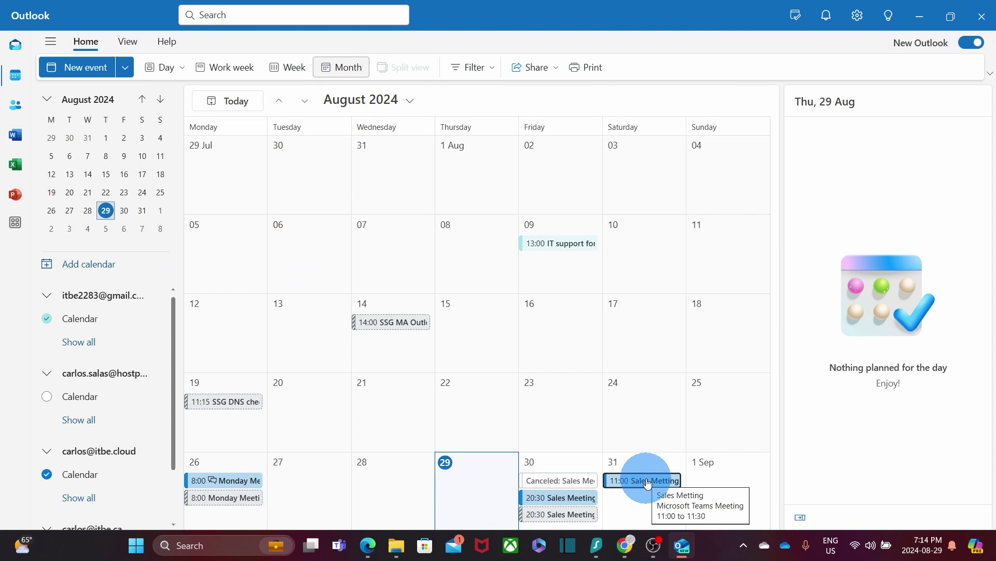
{"action": "double_click", "coordinate": [648, 481]}
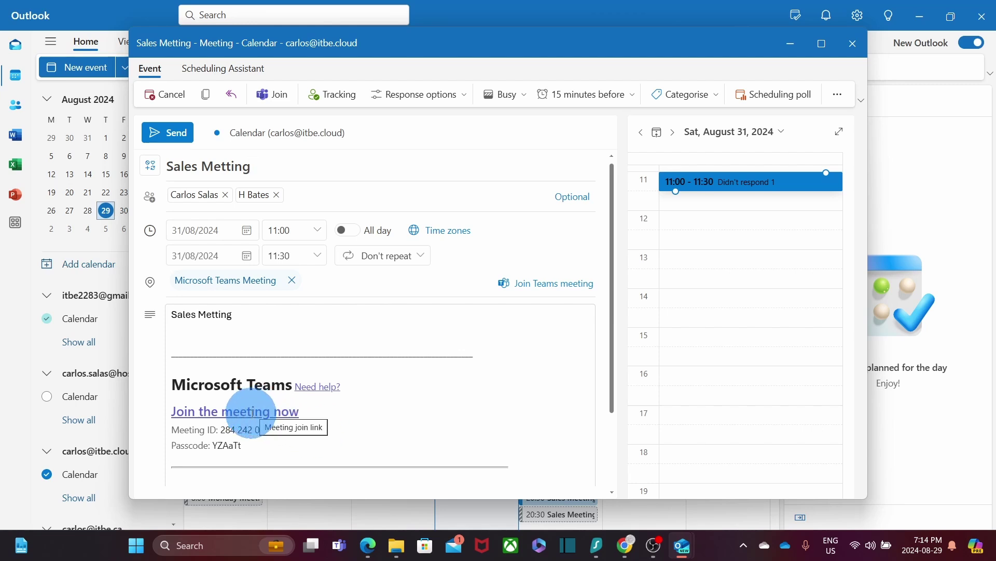
{"action": "left_click", "coordinate": [853, 43]}
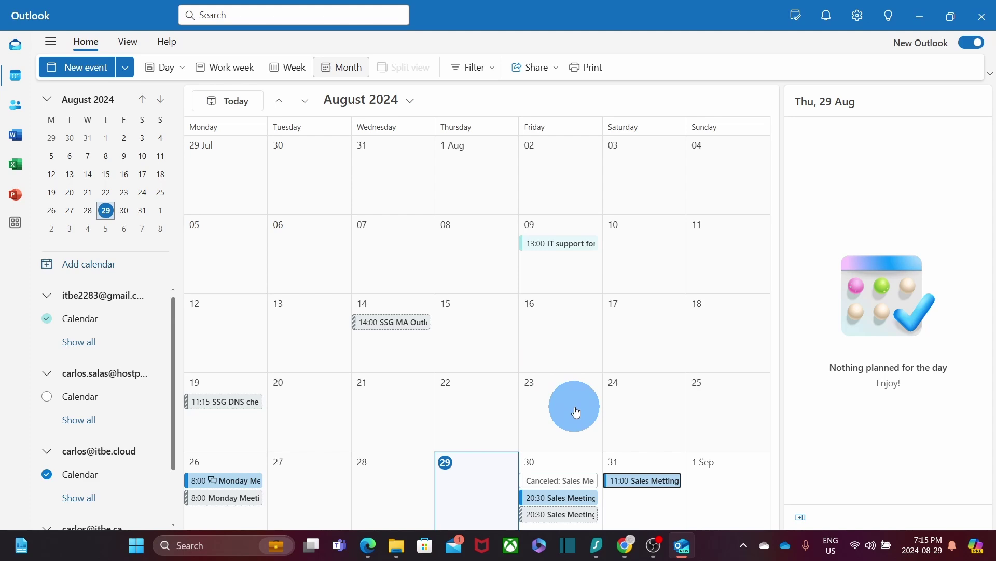
- Cancel the 11:00 Sales Metting on Saturday 31 August and send the cancellation to attendees
{"action": "right_click", "coordinate": [643, 481]}
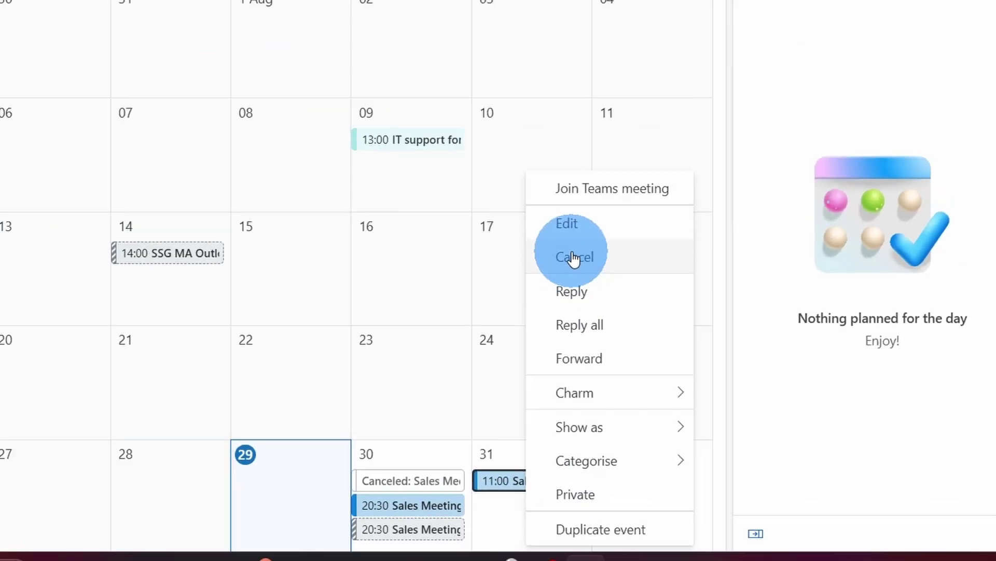
{"action": "left_click", "coordinate": [573, 258]}
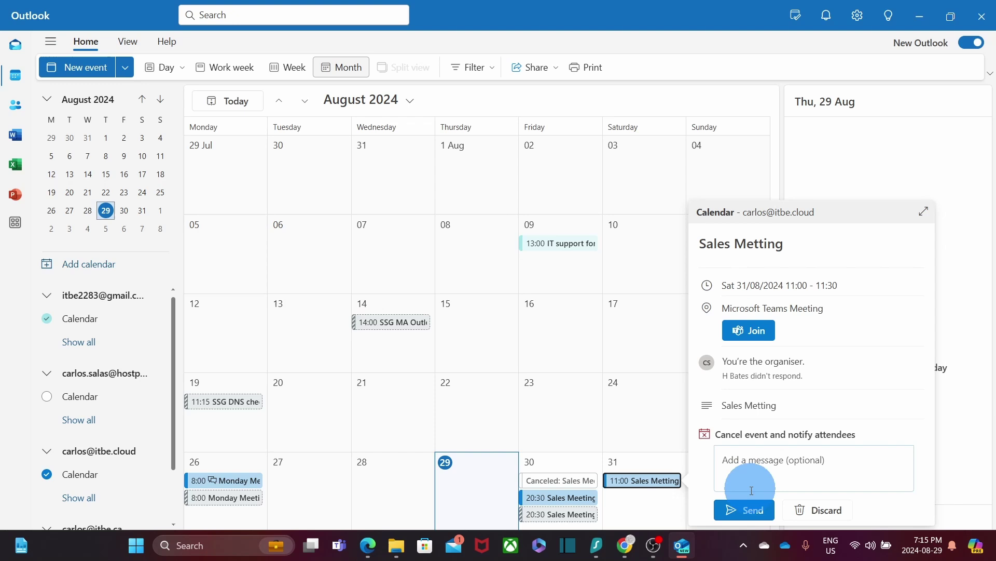
{"action": "left_click", "coordinate": [753, 518]}
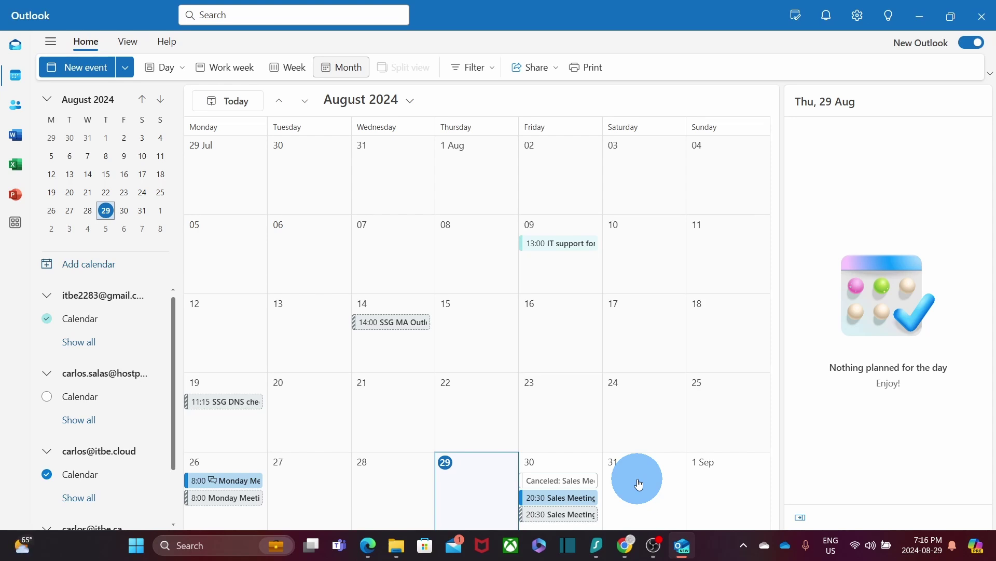
- Bring Edge forward and launch Outlook from the Microsoft 365 sidebar
{"action": "left_click", "coordinate": [367, 548]}
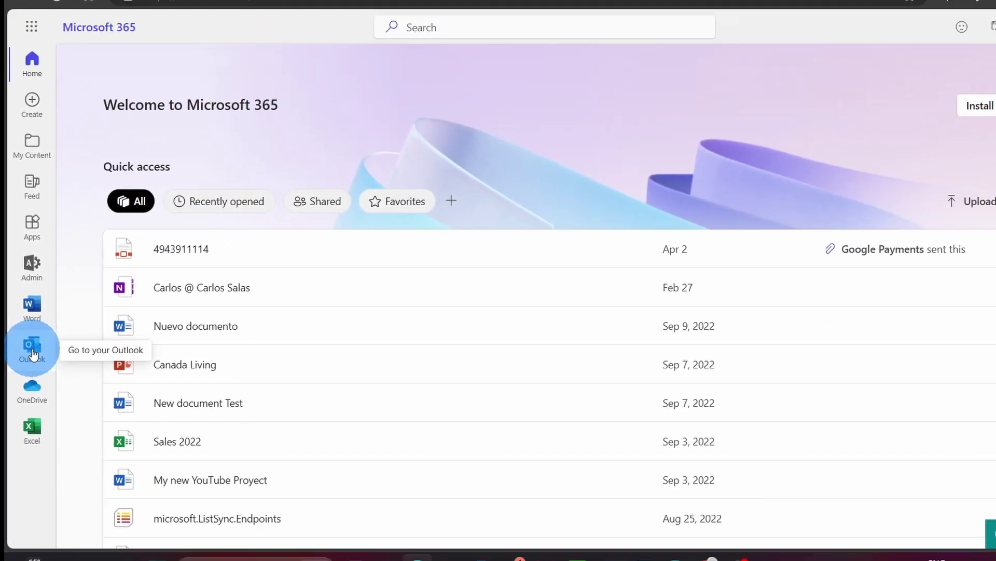
{"action": "left_click", "coordinate": [53, 357]}
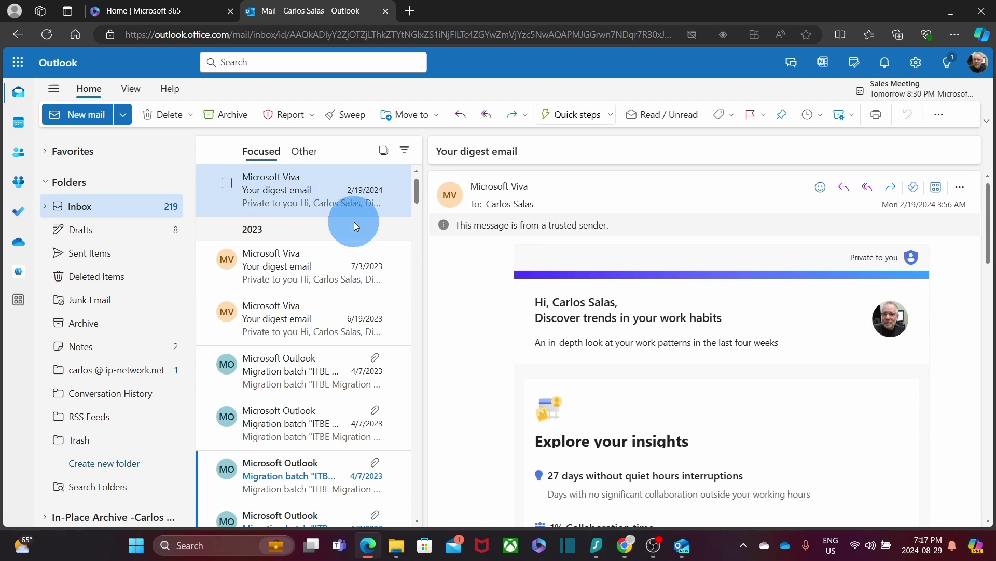
- Start a new event from the inbox, then discard it
{"action": "left_click", "coordinate": [124, 117]}
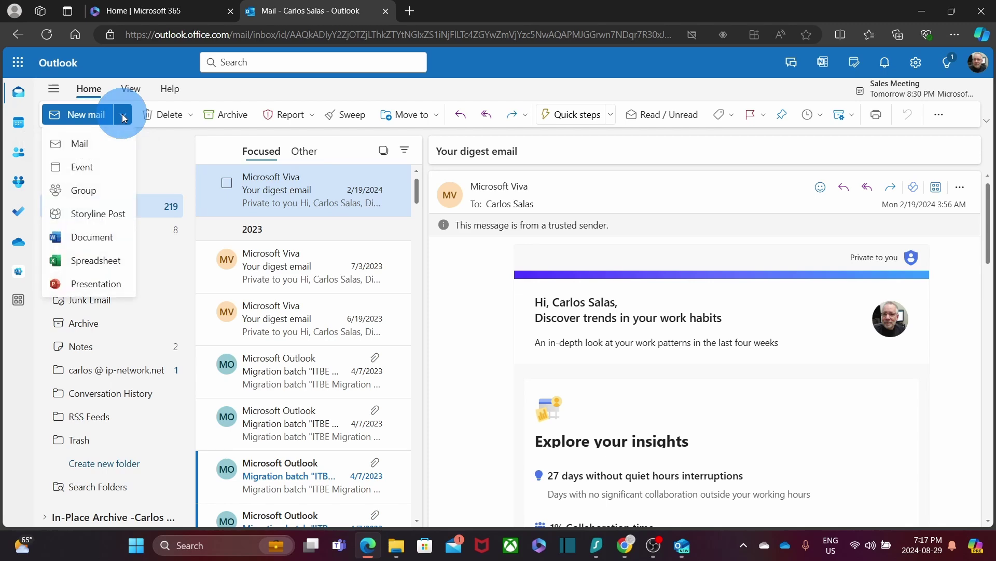
{"action": "left_click", "coordinate": [97, 167]}
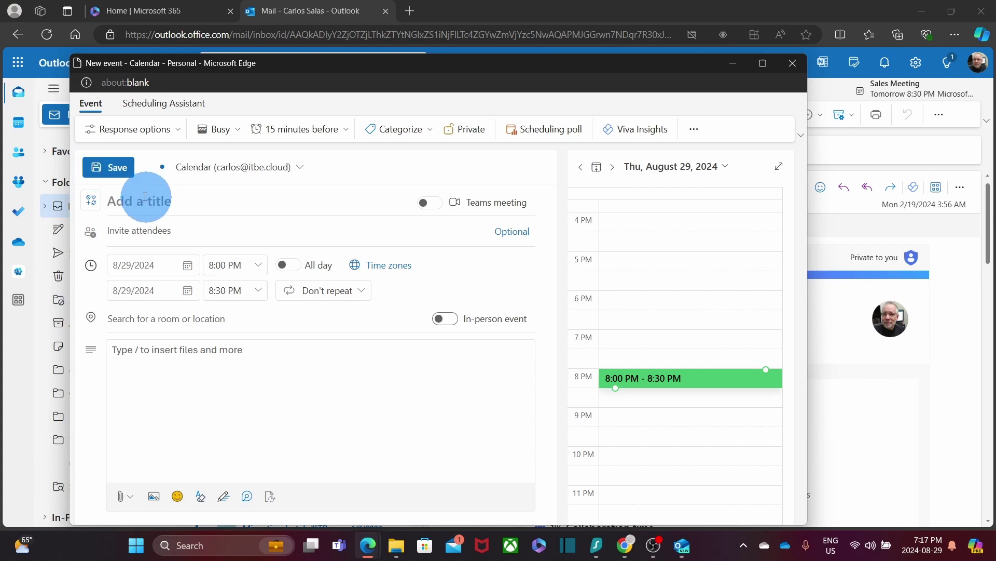
{"action": "left_click", "coordinate": [185, 203]}
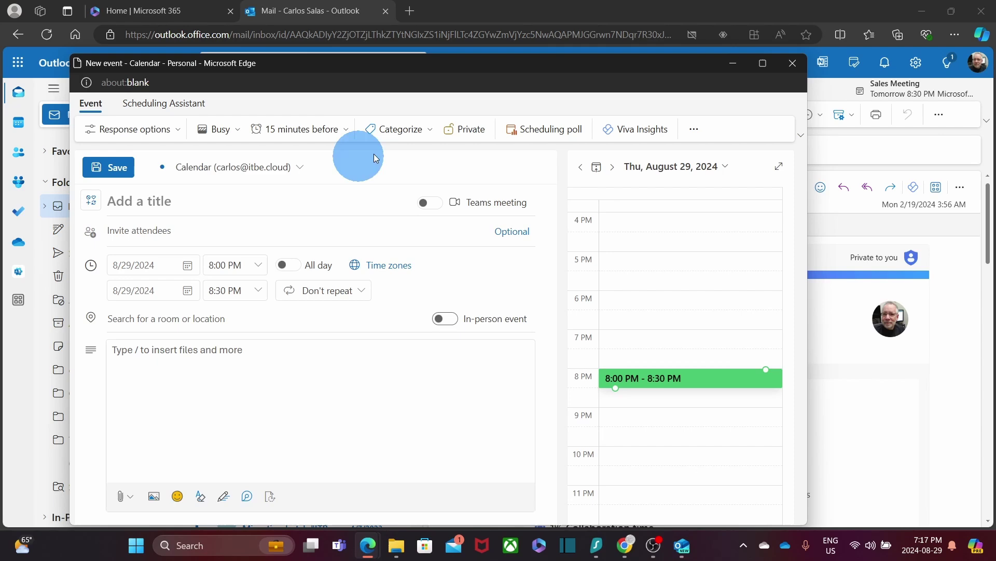
{"action": "left_click", "coordinate": [794, 64]}
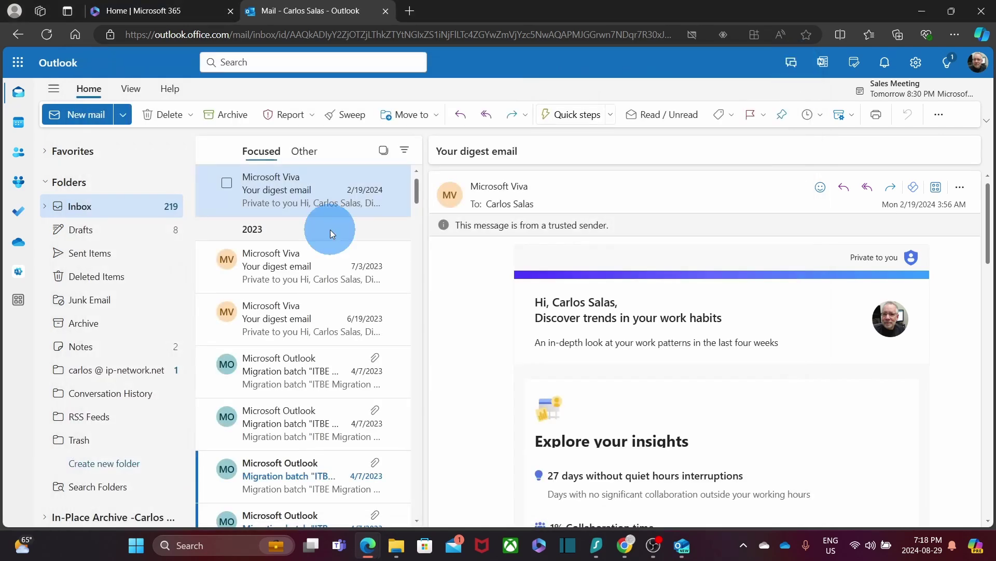
- Show the August 2024 calendar, select Saturday 31, and start then dismiss a new event
{"action": "left_click", "coordinate": [18, 126]}
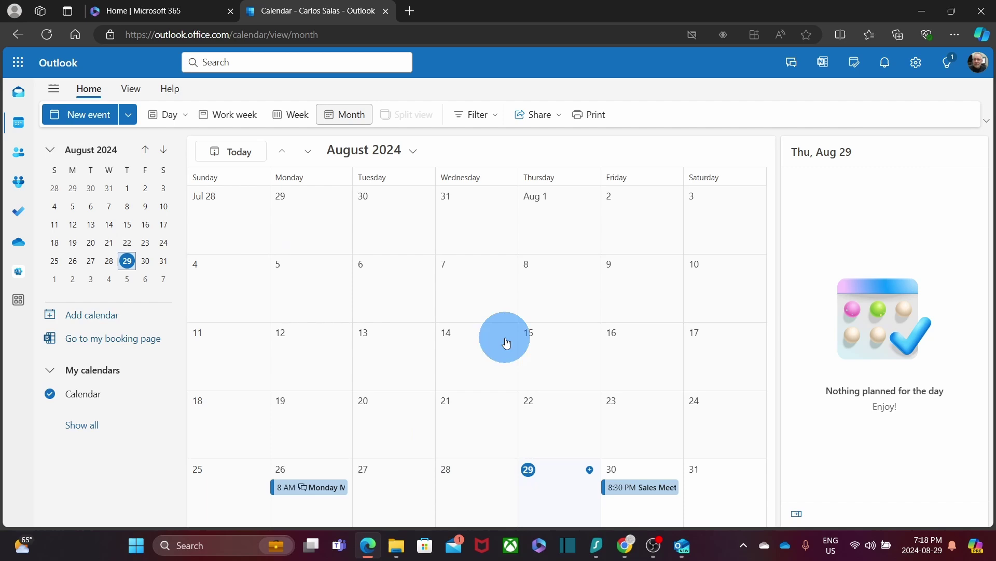
{"action": "left_click", "coordinate": [713, 485]}
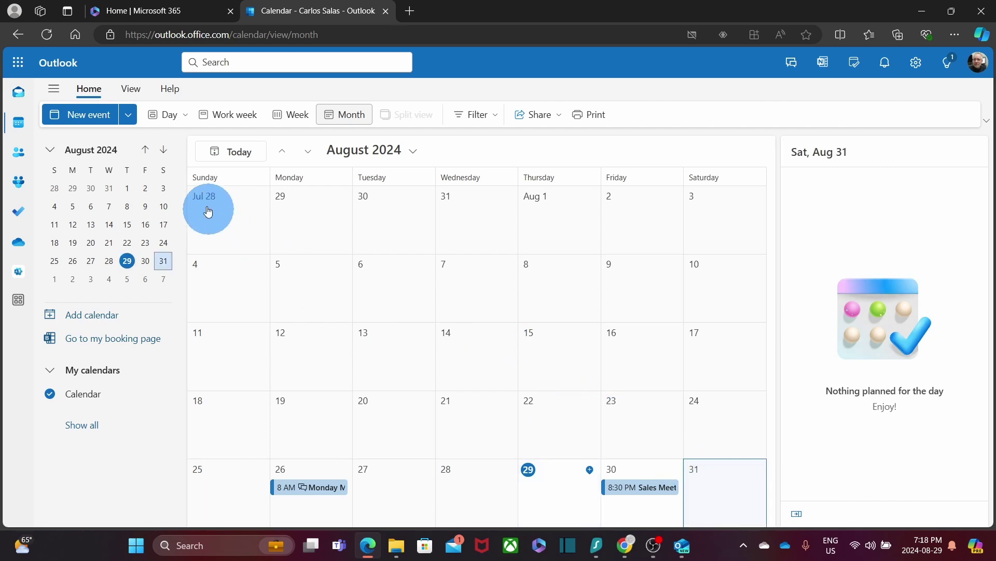
{"action": "left_click", "coordinate": [129, 118]}
{"action": "left_click", "coordinate": [83, 167]}
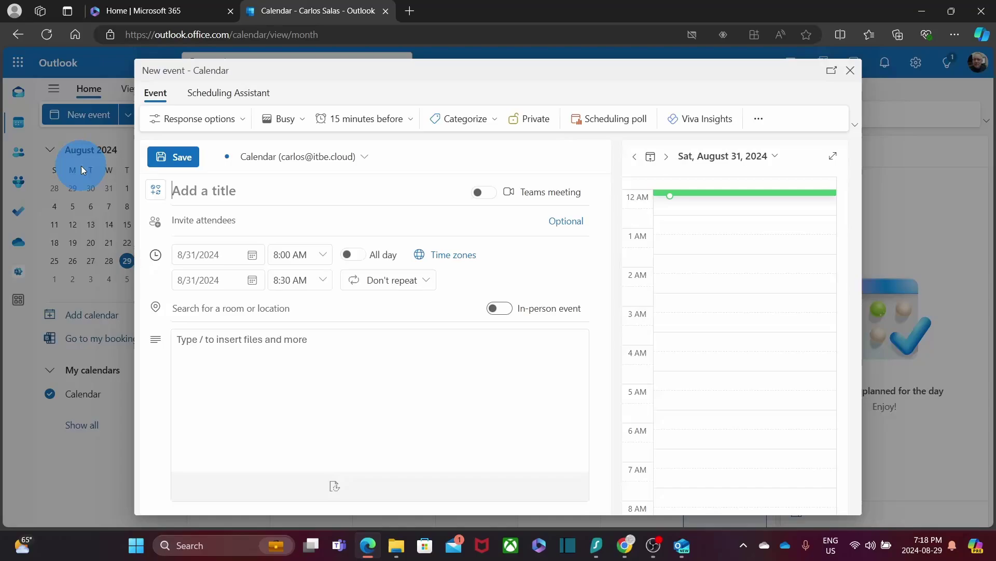
{"action": "left_click", "coordinate": [370, 404]}
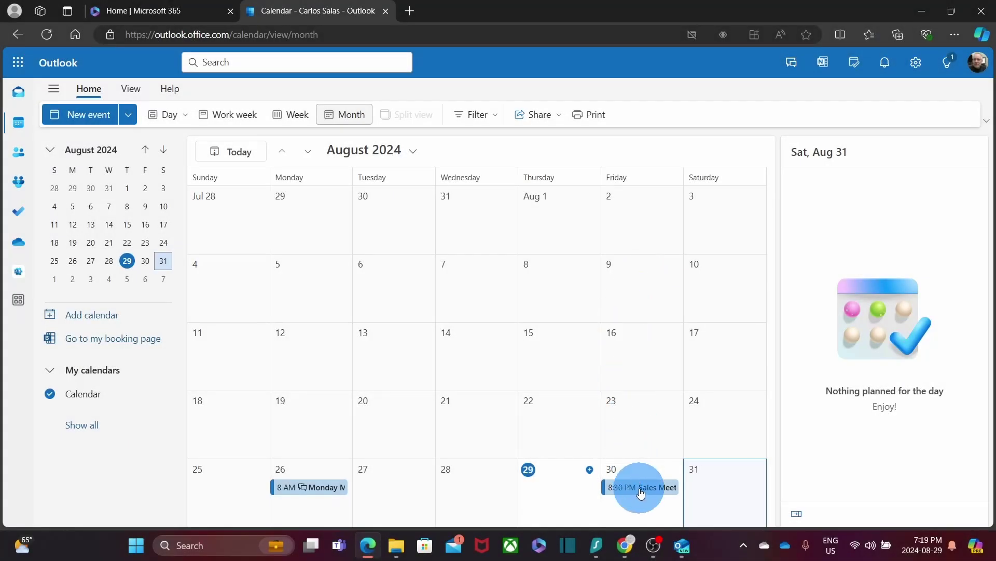
- Open the Friday 30 August 8:30 PM Sales Meeting, then bring up its context menu
{"action": "double_click", "coordinate": [640, 486]}
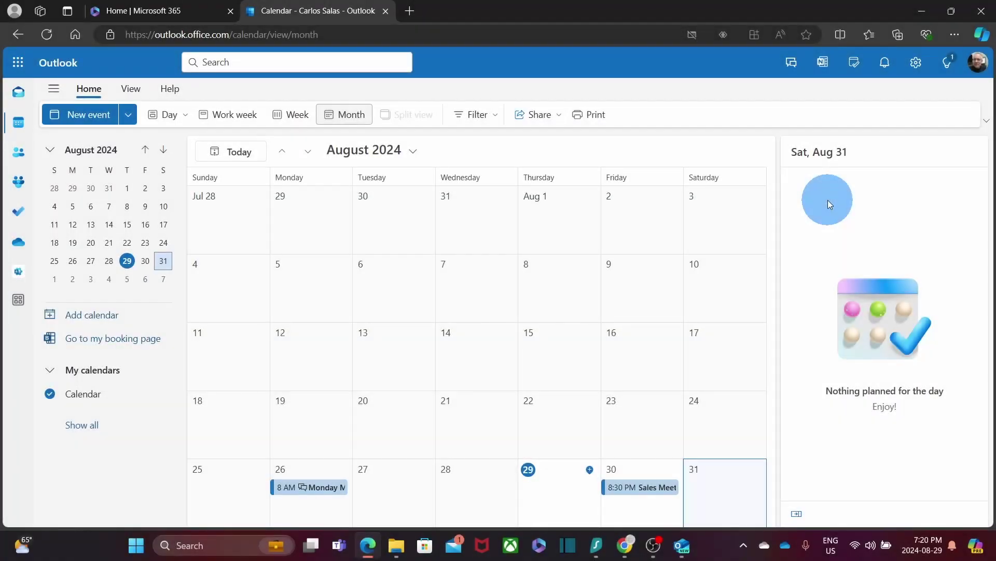
{"action": "right_click", "coordinate": [652, 487]}
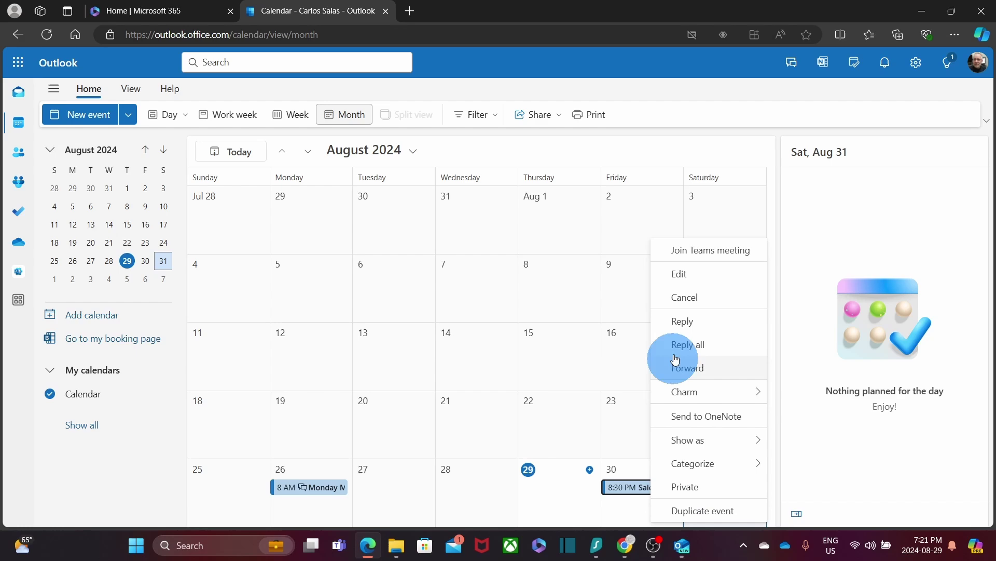